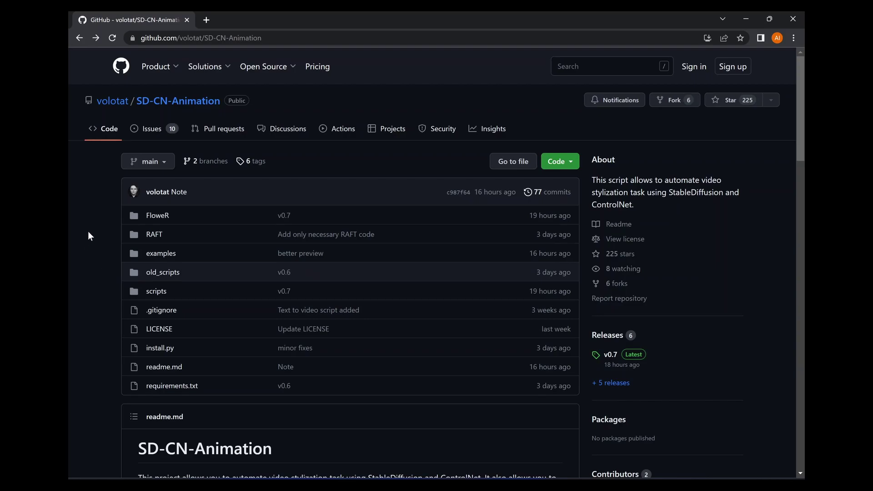
Step: Bring up the D:\ai folder in File Explorer
{"action": "scroll", "coordinate": [88, 231], "scroll_direction": "down", "scroll_amount": 1}
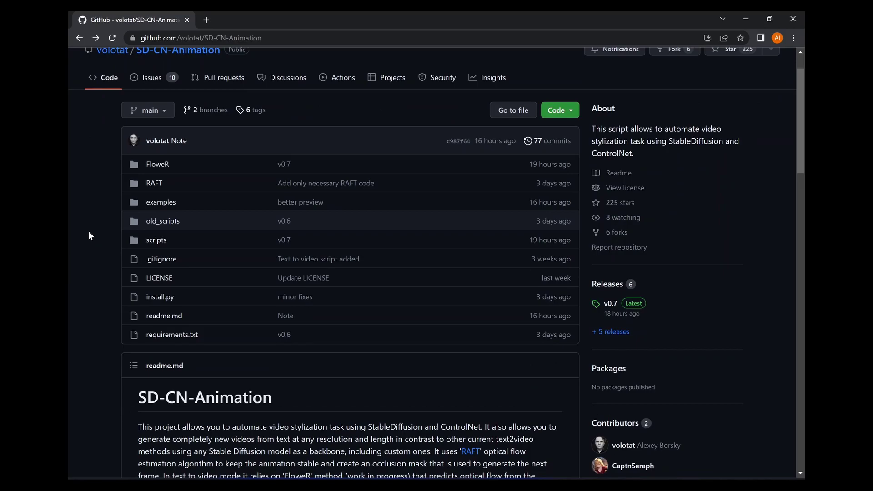
{"action": "scroll", "coordinate": [88, 231], "scroll_direction": "up", "scroll_amount": 1}
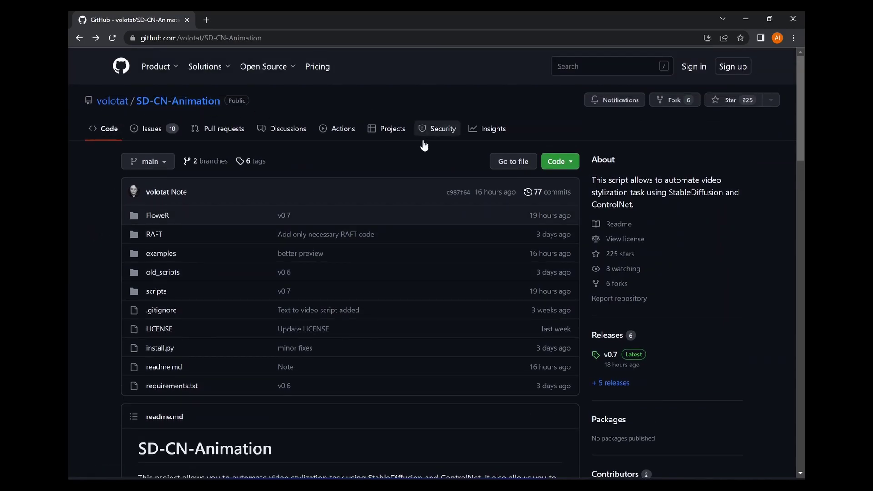
{"action": "scroll", "coordinate": [365, 284], "scroll_direction": "down", "scroll_amount": 2}
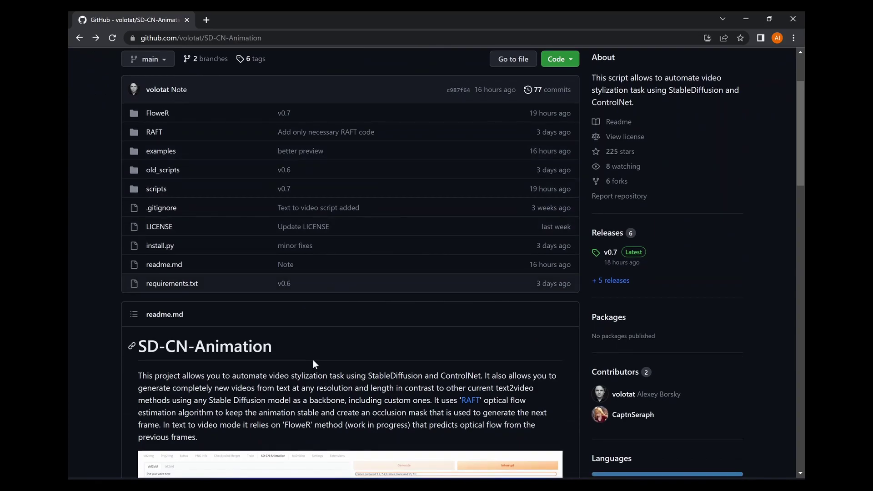
{"action": "scroll", "coordinate": [312, 359], "scroll_direction": "down", "scroll_amount": 1}
{"action": "scroll", "coordinate": [301, 349], "scroll_direction": "down", "scroll_amount": 6}
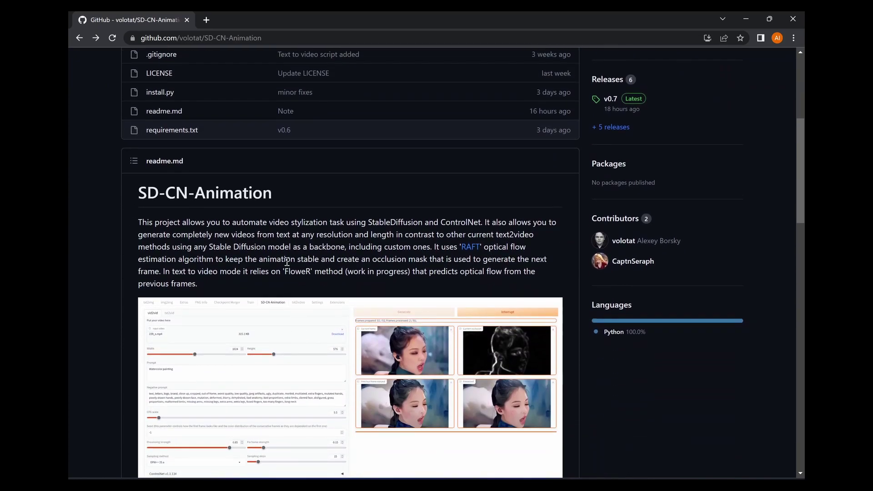
{"action": "scroll", "coordinate": [283, 235], "scroll_direction": "down", "scroll_amount": 2}
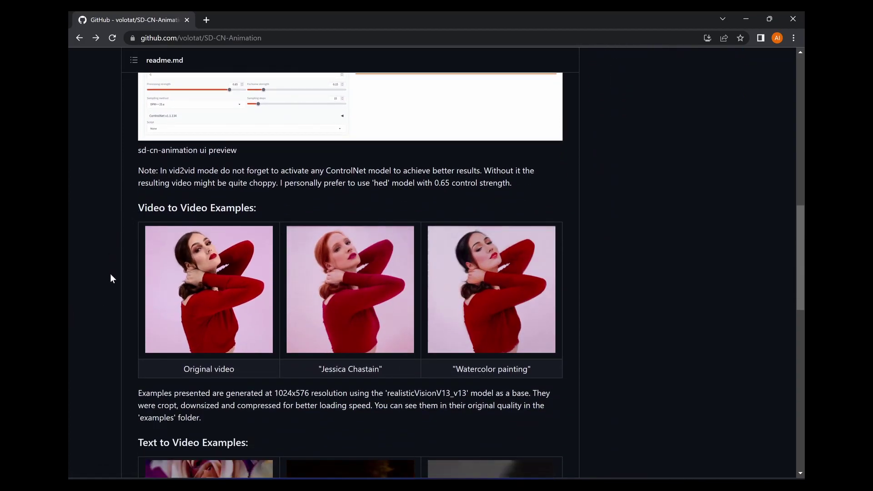
{"action": "scroll", "coordinate": [111, 291], "scroll_direction": "down", "scroll_amount": 1}
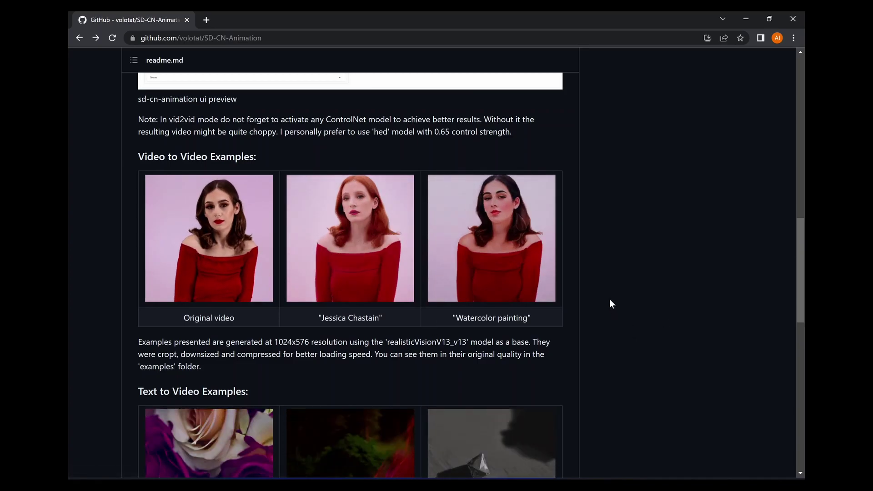
{"action": "scroll", "coordinate": [609, 299], "scroll_direction": "down", "scroll_amount": 5}
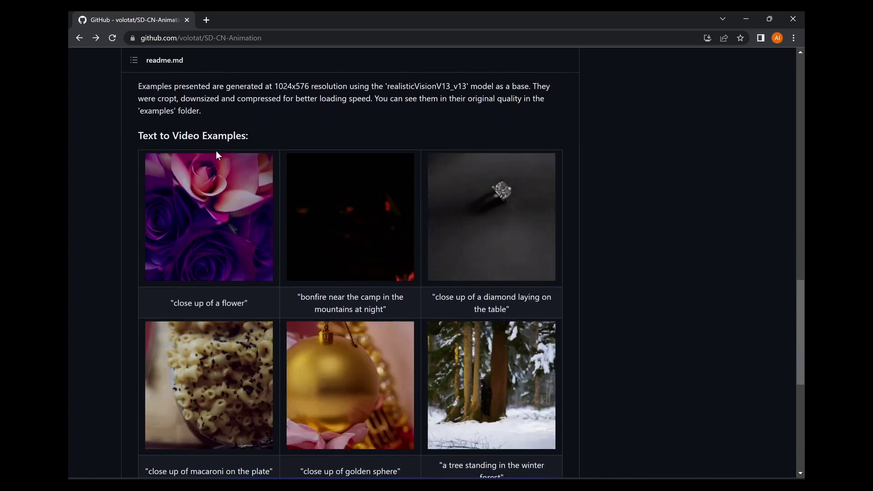
{"action": "scroll", "coordinate": [93, 261], "scroll_direction": "down", "scroll_amount": 1}
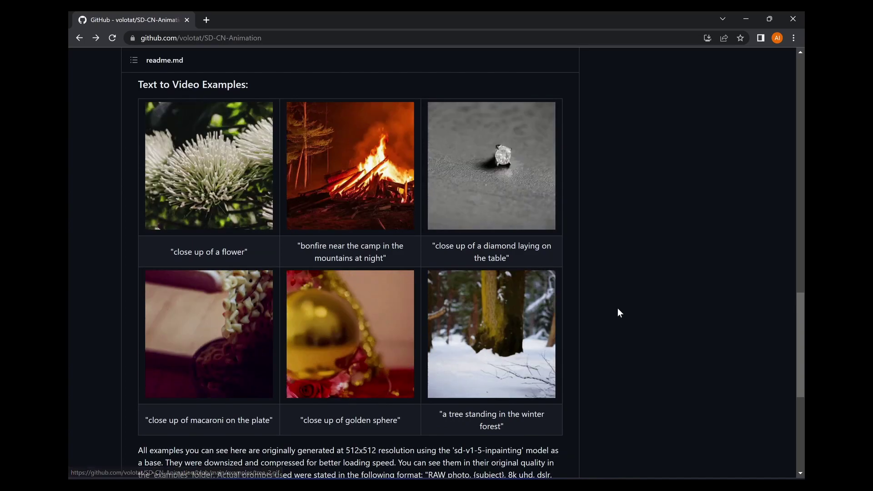
{"action": "scroll", "coordinate": [610, 287], "scroll_direction": "down", "scroll_amount": 2}
{"action": "scroll", "coordinate": [623, 285], "scroll_direction": "up", "scroll_amount": 9}
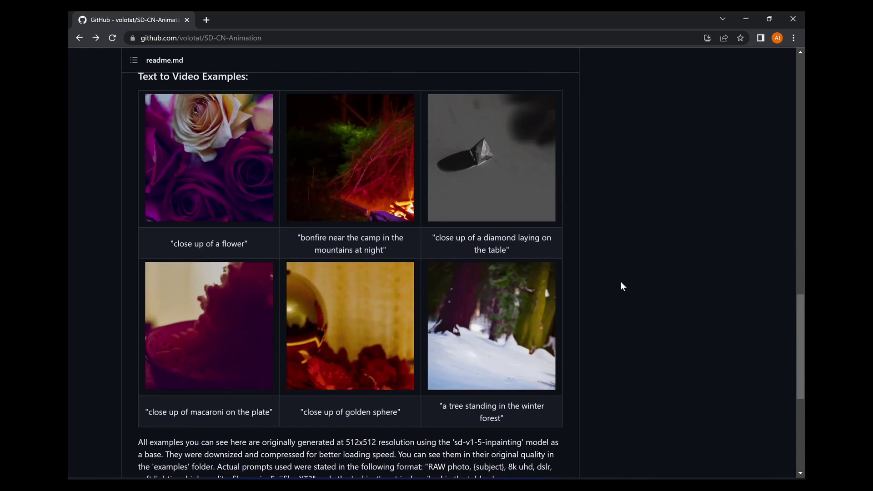
{"action": "scroll", "coordinate": [622, 286], "scroll_direction": "up", "scroll_amount": 10}
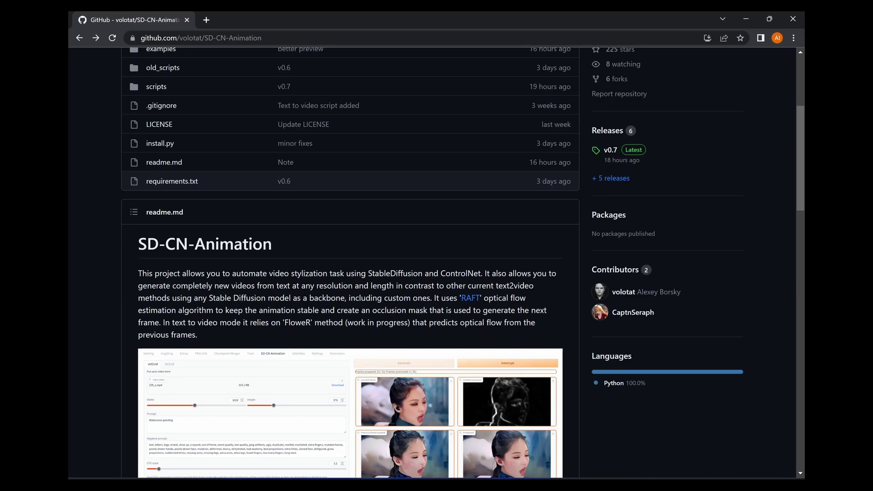
{"action": "left_click", "coordinate": [382, 476]}
{"action": "left_click", "coordinate": [627, 310]}
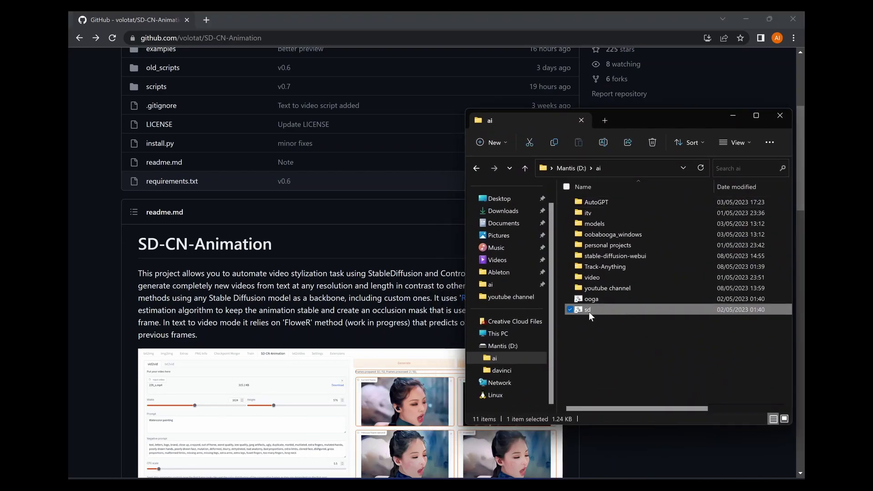
{"action": "left_click", "coordinate": [109, 300]}
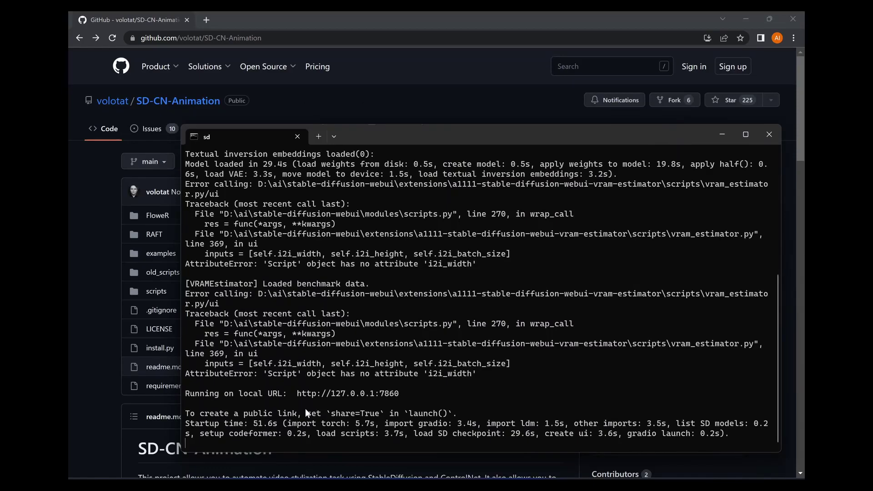
{"action": "left_click", "coordinate": [331, 395], "text": "ctrl"}
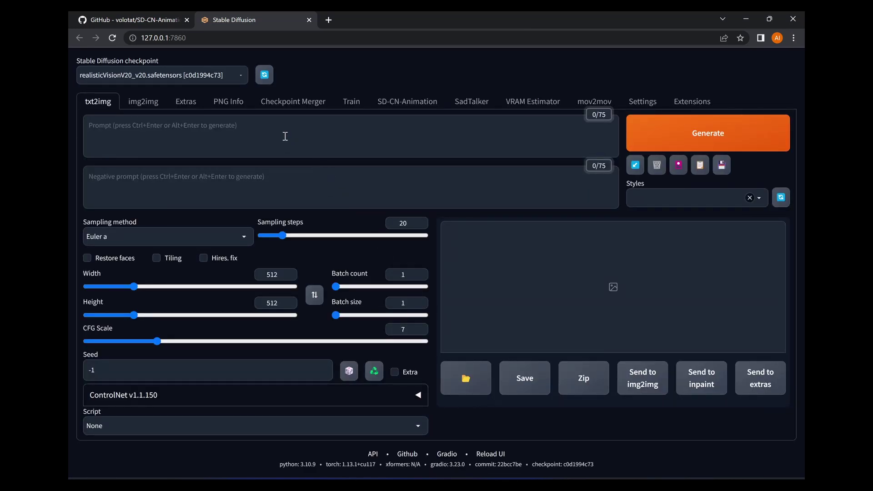
Step: Go to Extensions > Install from URL, then return to the SD-CN-Animation GitHub page
{"action": "left_click", "coordinate": [706, 104]}
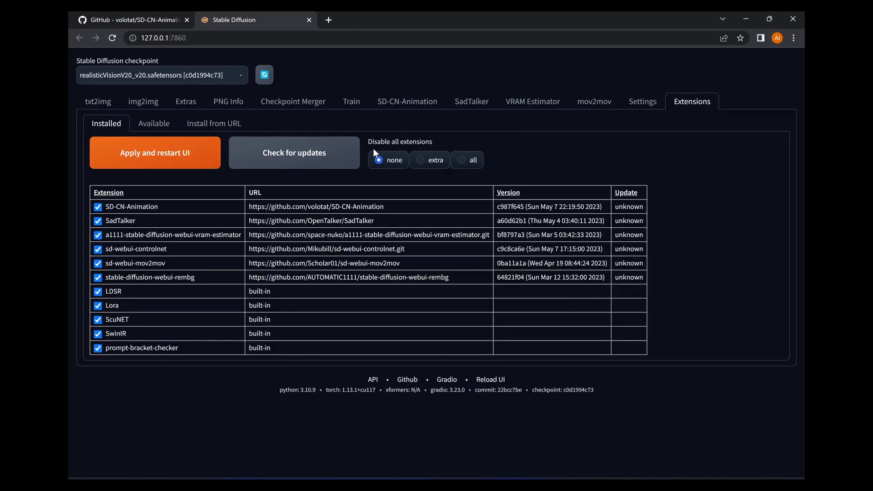
{"action": "left_click", "coordinate": [215, 129]}
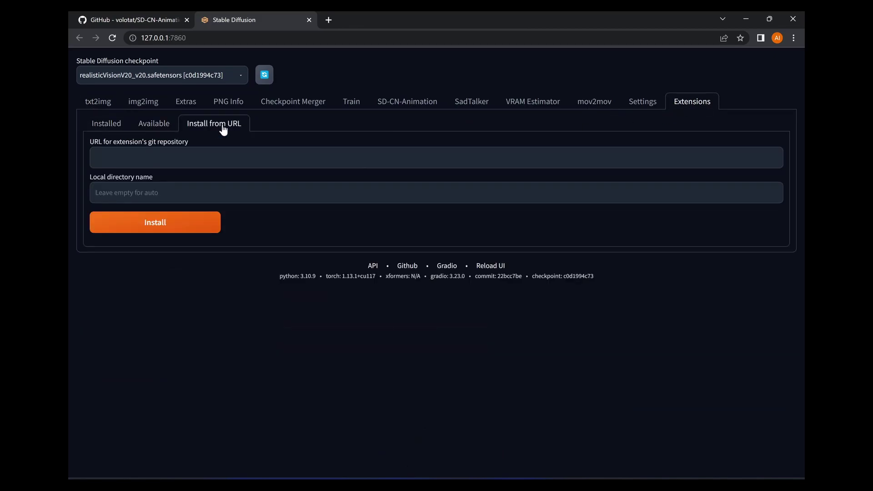
{"action": "left_click", "coordinate": [150, 18]}
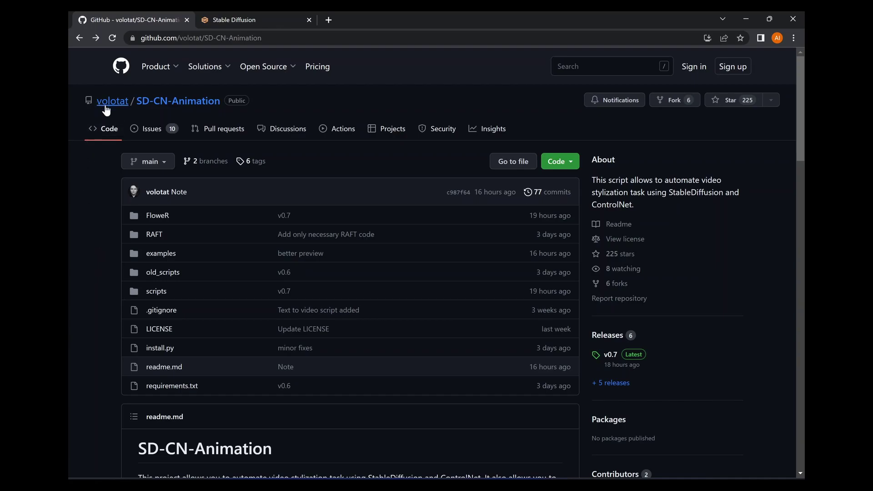
Step: Copy the SD-CN-Animation repository URL from the browser's address bar
{"action": "mouse_move", "coordinate": [106, 110]}
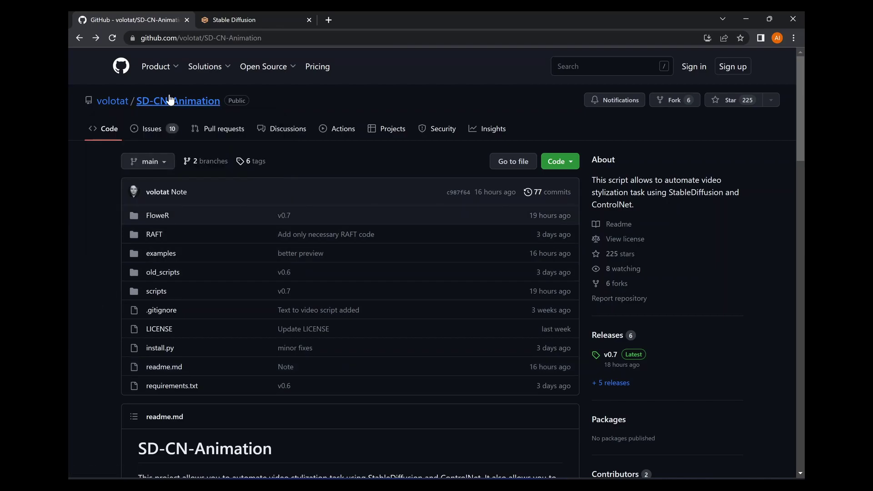
{"action": "scroll", "coordinate": [162, 241], "scroll_direction": "down", "scroll_amount": 1}
{"action": "scroll", "coordinate": [162, 241], "scroll_direction": "down", "scroll_amount": 8}
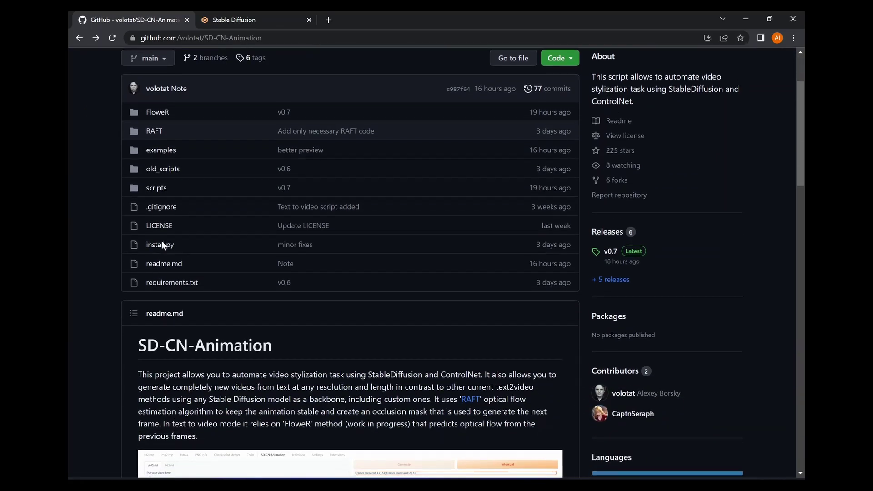
{"action": "scroll", "coordinate": [102, 293], "scroll_direction": "down", "scroll_amount": 8}
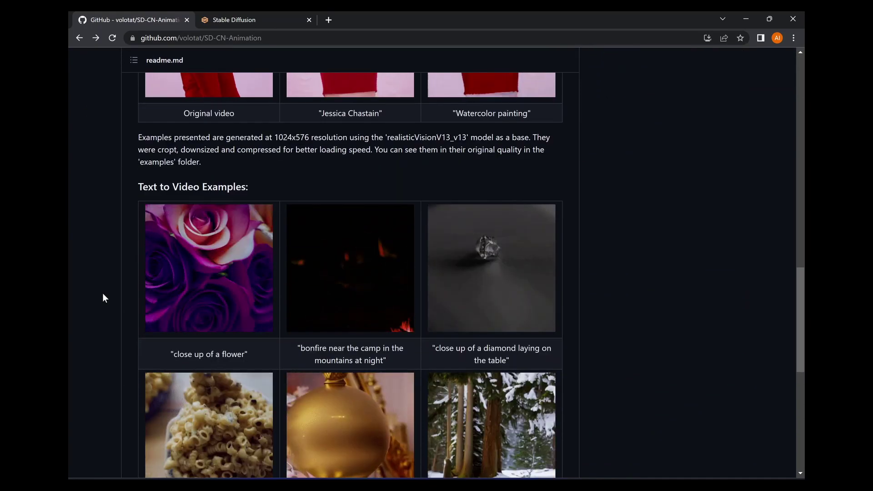
{"action": "scroll", "coordinate": [102, 293], "scroll_direction": "up", "scroll_amount": 16}
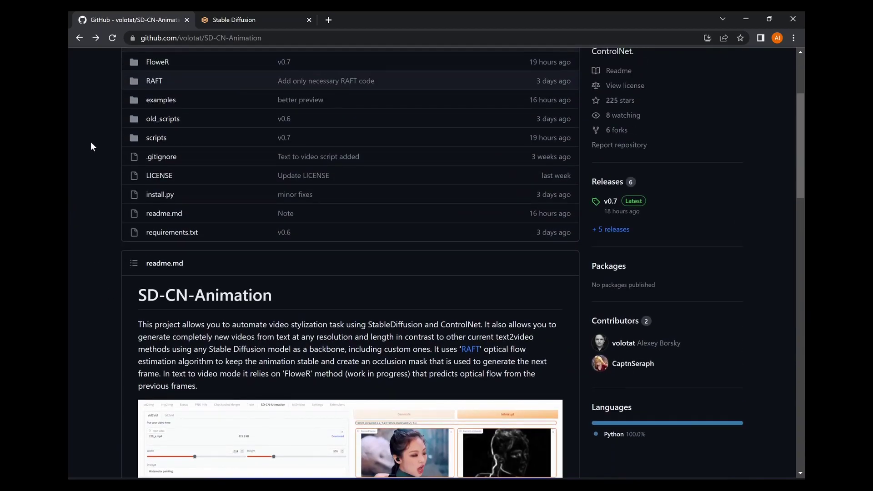
{"action": "scroll", "coordinate": [91, 146], "scroll_direction": "up", "scroll_amount": 2}
{"action": "left_click", "coordinate": [265, 14]}
{"action": "left_click", "coordinate": [181, 15]}
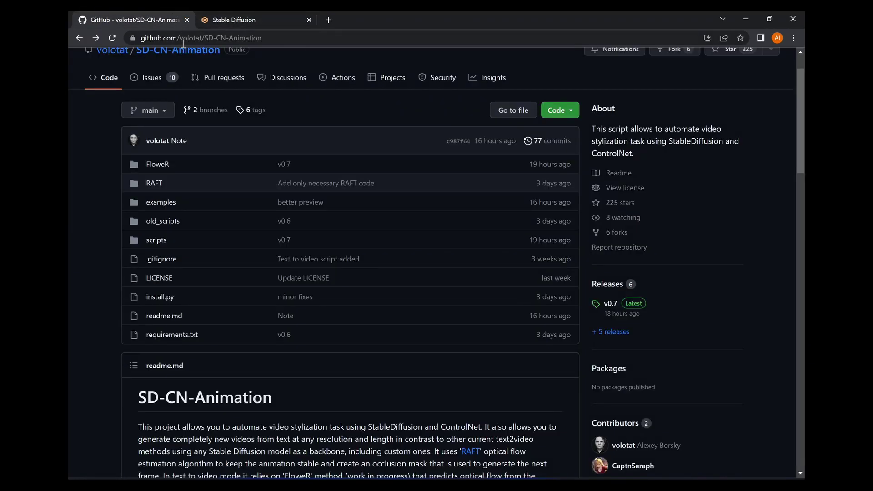
{"action": "right_click", "coordinate": [183, 38]}
{"action": "left_click", "coordinate": [224, 94]}
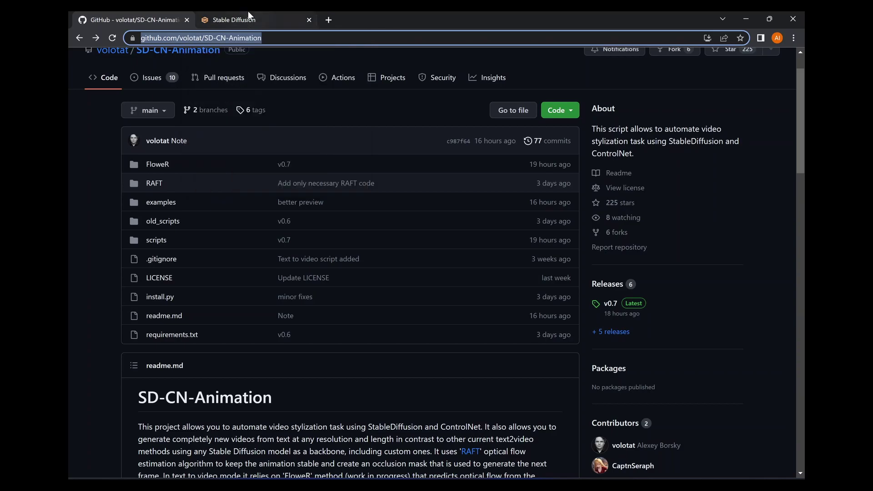
Step: Paste the SD-CN-Animation repo URL into Install from URL and install it
{"action": "left_click", "coordinate": [248, 13]}
{"action": "left_click", "coordinate": [198, 154]}
{"action": "right_click", "coordinate": [197, 154]}
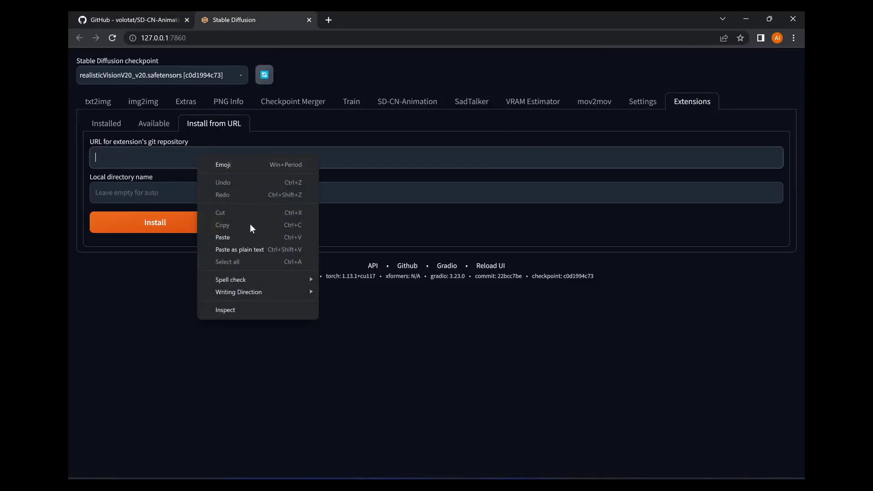
{"action": "left_click", "coordinate": [237, 235]}
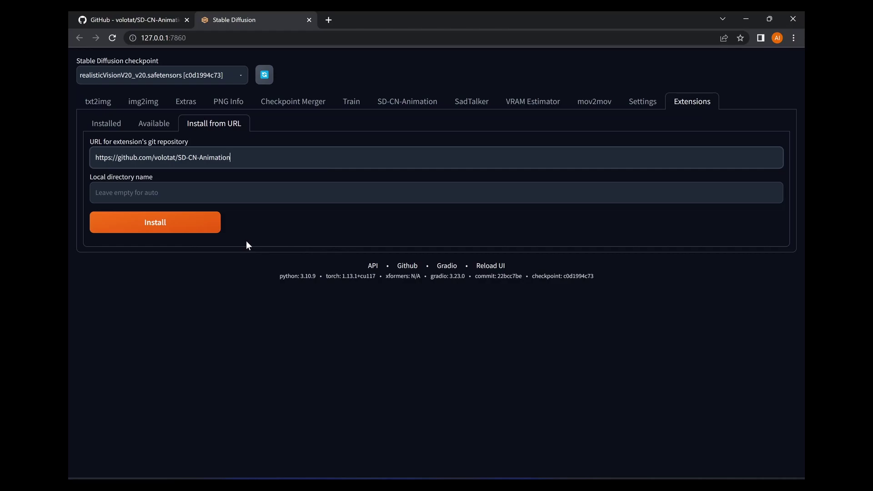
{"action": "left_click", "coordinate": [192, 224]}
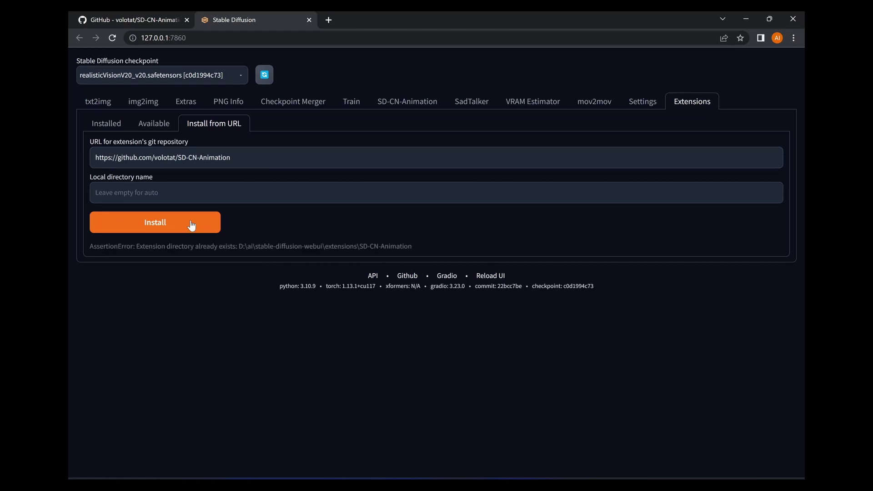
Step: Read the 'folder already exists' error and view the installed extensions list
{"action": "left_click_drag", "start_coordinate": [94, 247], "coordinate": [407, 237]}
{"action": "left_click", "coordinate": [389, 238]}
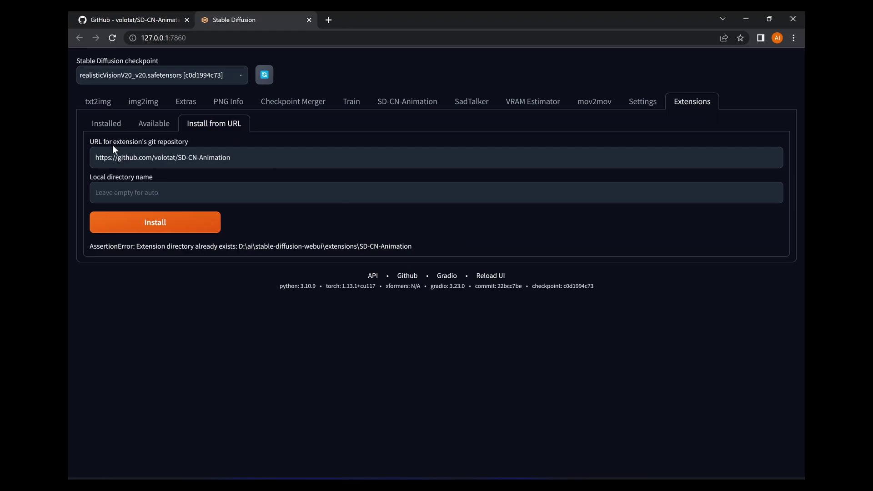
{"action": "left_click", "coordinate": [106, 129]}
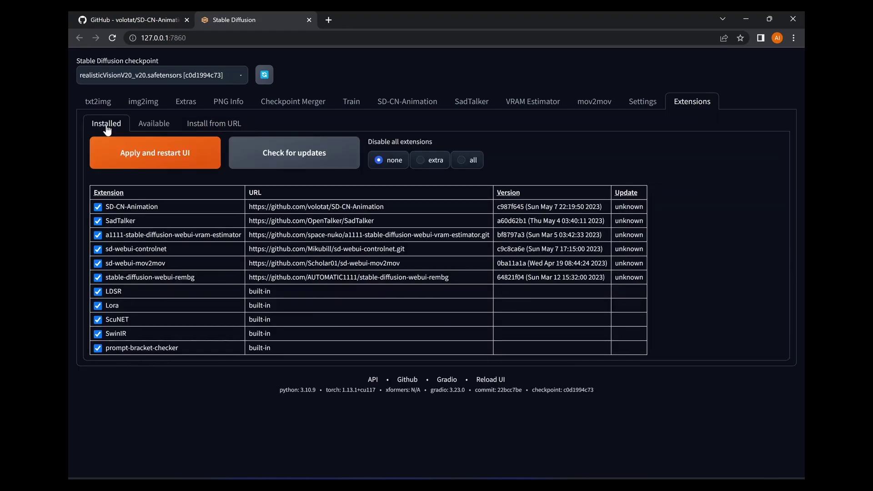
Step: Check the extensions for updates, then apply and restart the UI
{"action": "left_click", "coordinate": [316, 152]}
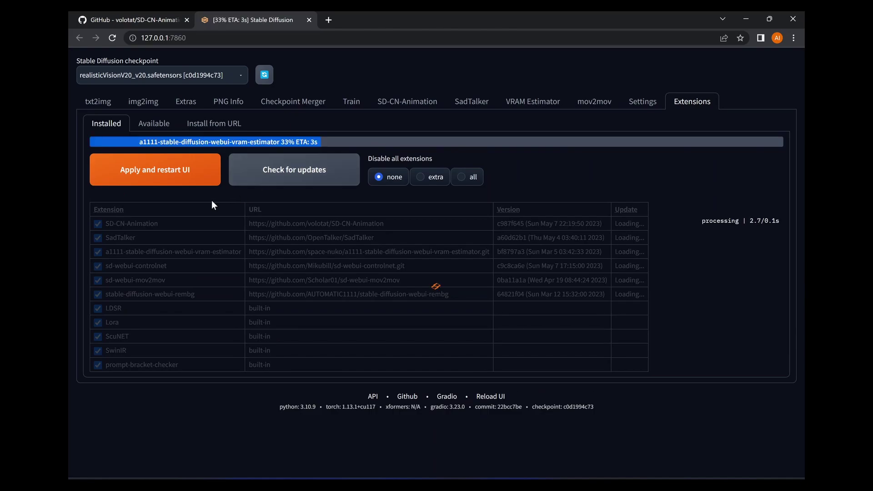
{"action": "left_click", "coordinate": [165, 156]}
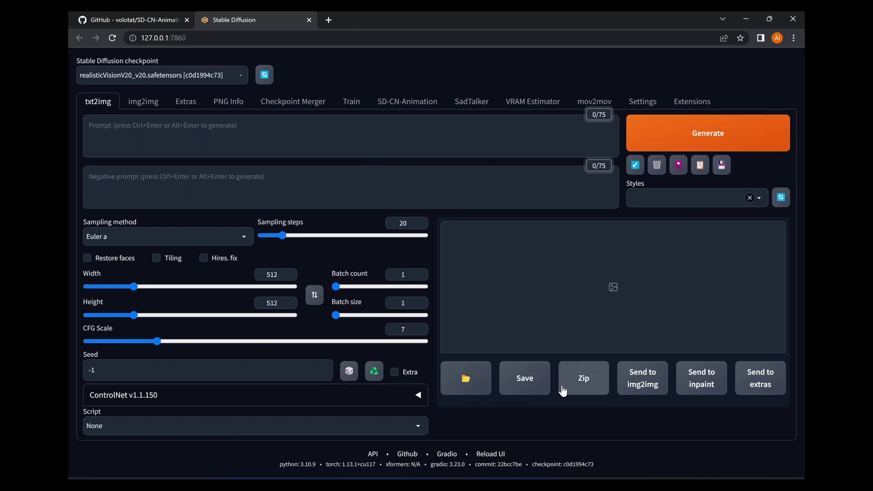
Step: Stop the web UI server with Ctrl+C and relaunch it from the sd shortcut
{"action": "key", "text": "alt+Tab"}
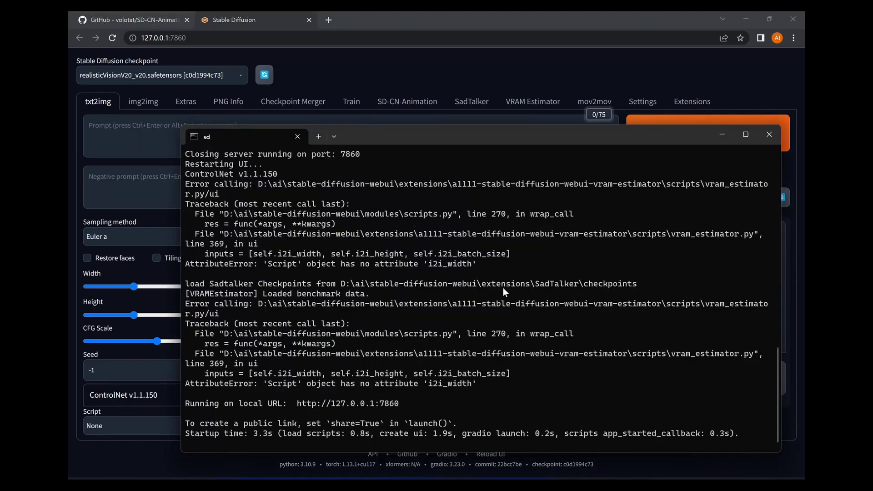
{"action": "key", "text": "ctrl+c"}
{"action": "key", "text": "alt+Tab"}
{"action": "key", "text": "F5"}
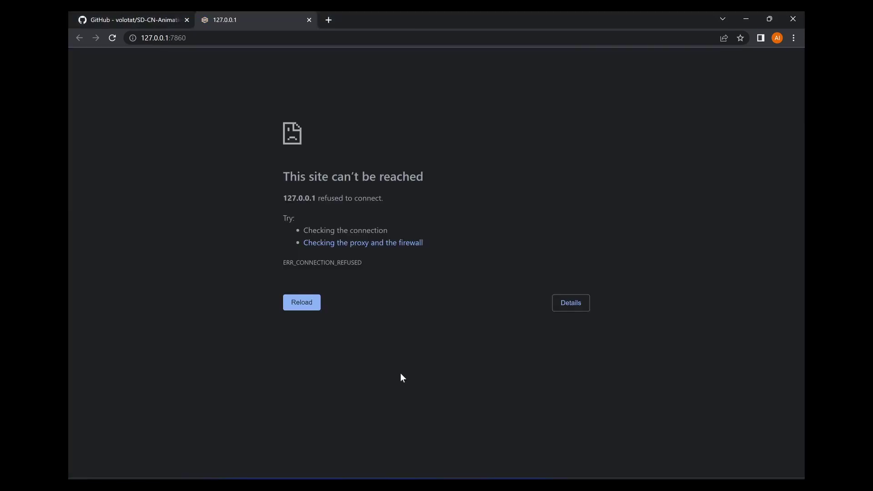
{"action": "key", "text": "alt+Tab"}
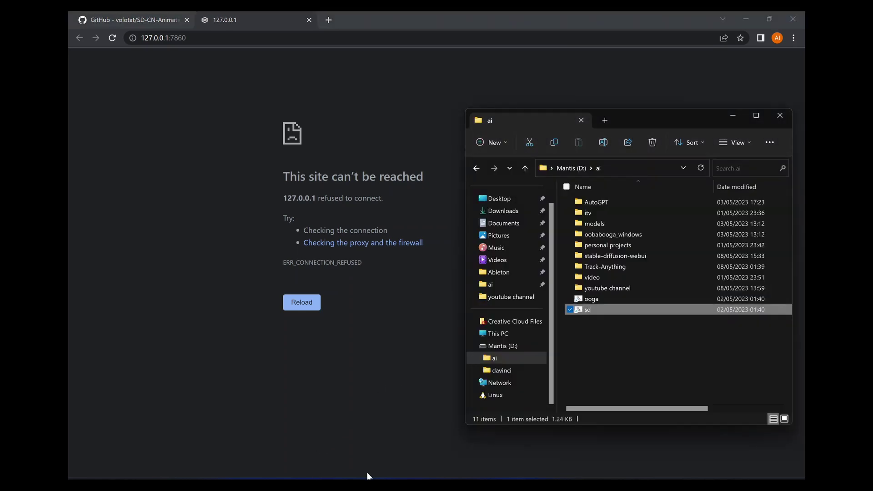
{"action": "double_click", "coordinate": [604, 310]}
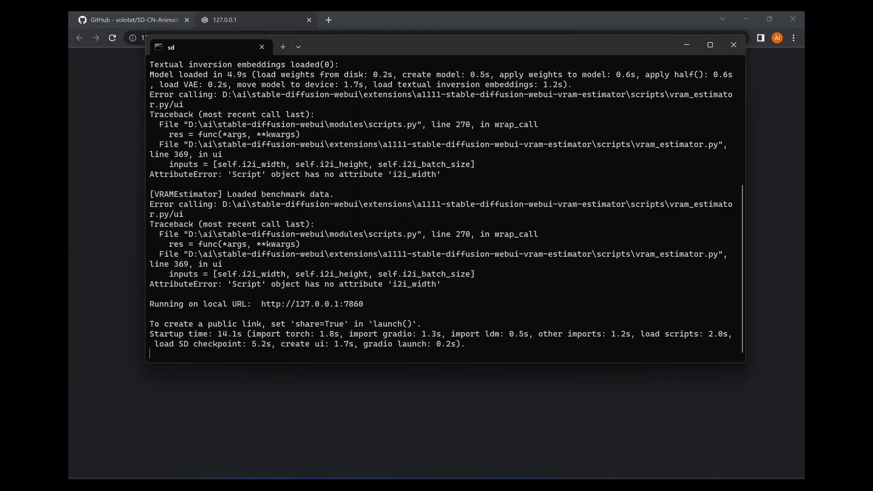
Step: Load 127.0.0.1:7860 in a fresh tab, close the stale one, and show the SD-CN-Animation panel
{"action": "left_click", "coordinate": [359, 304], "text": "ctrl"}
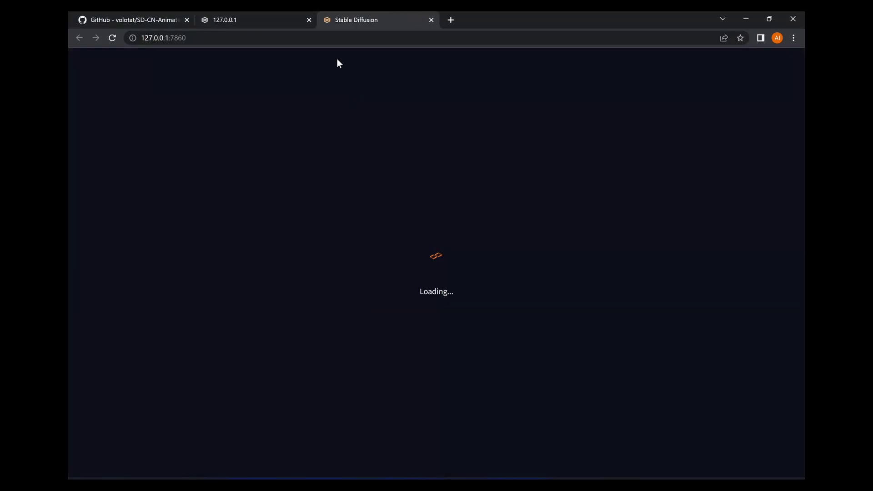
{"action": "left_click", "coordinate": [309, 19]}
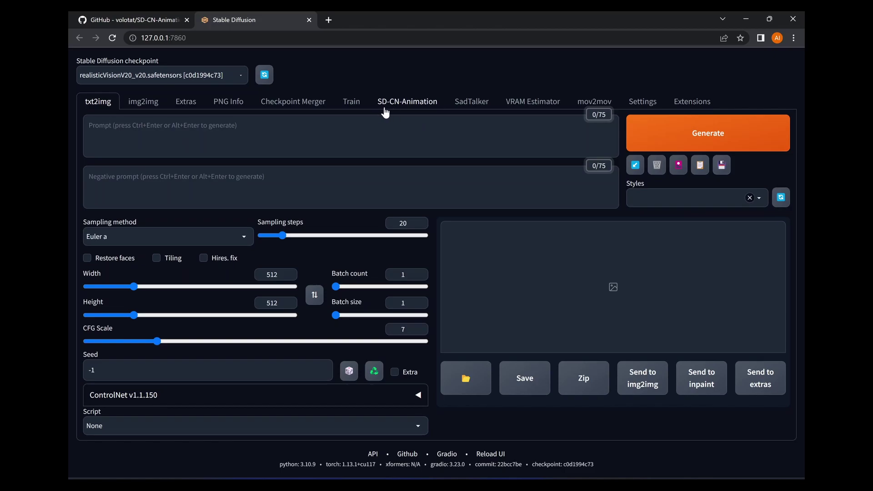
{"action": "left_click", "coordinate": [412, 104]}
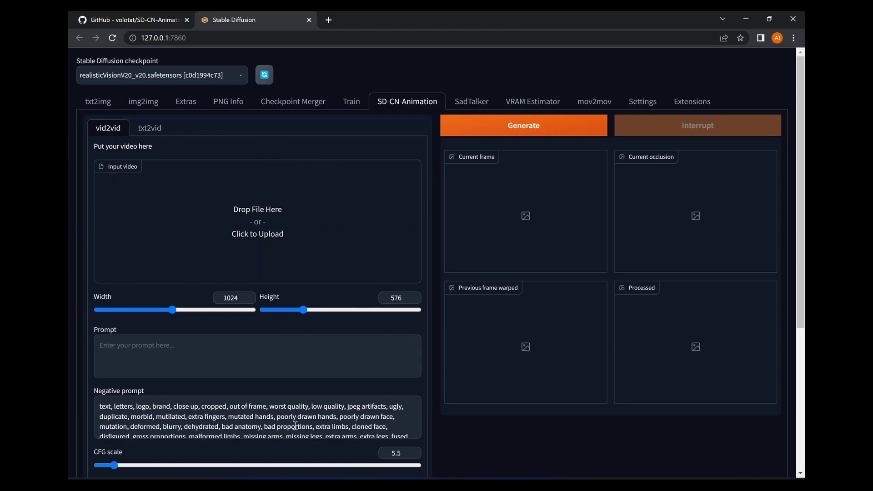
{"action": "scroll", "coordinate": [228, 328], "scroll_direction": "down", "scroll_amount": 3}
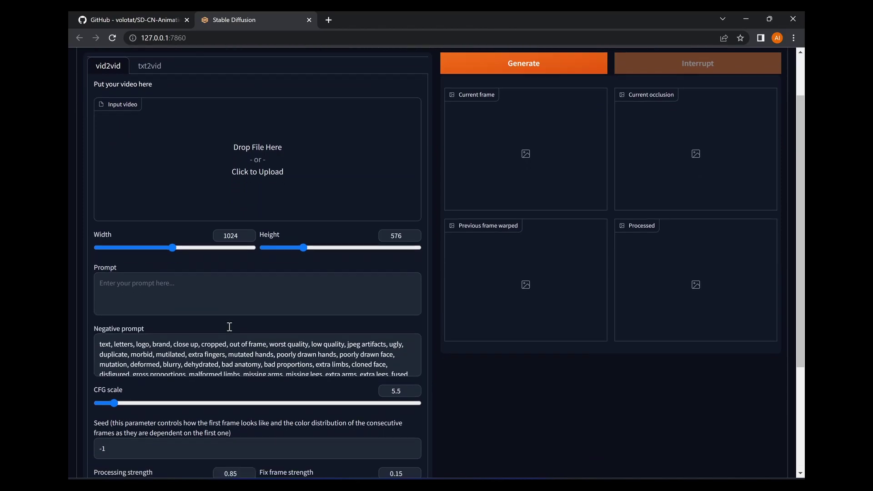
{"action": "scroll", "coordinate": [229, 326], "scroll_direction": "up", "scroll_amount": 3}
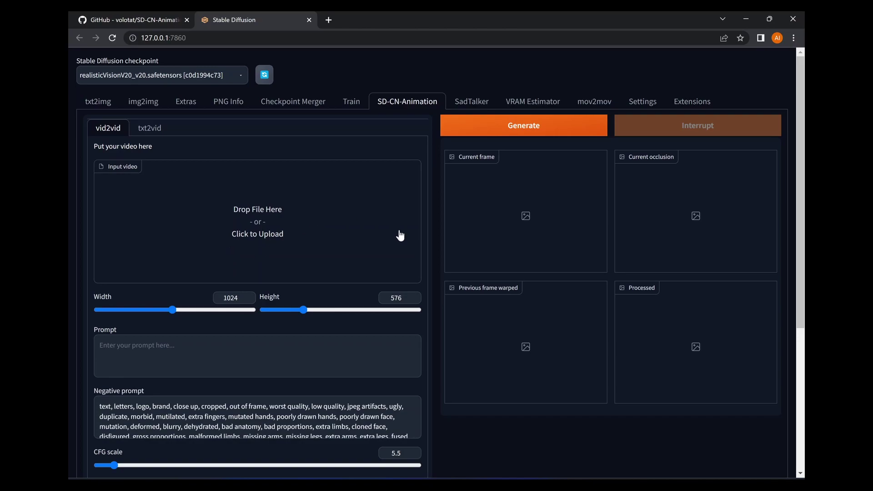
{"action": "scroll", "coordinate": [438, 145], "scroll_direction": "down", "scroll_amount": 1}
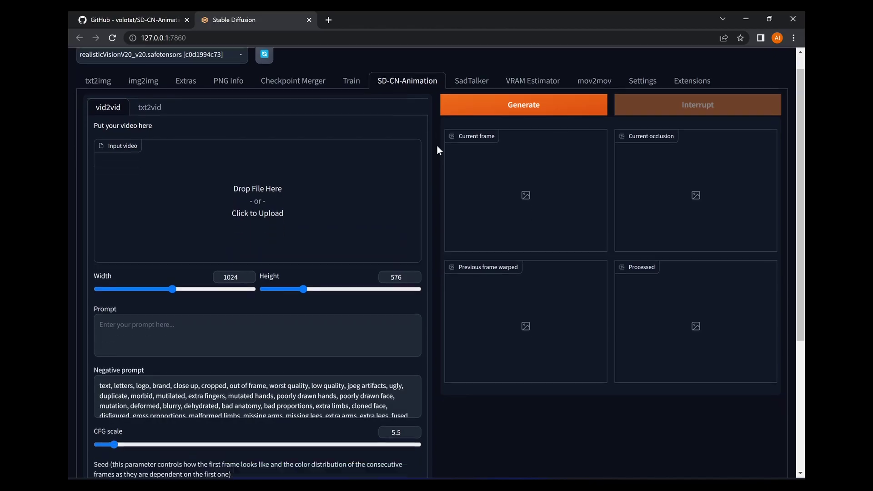
{"action": "scroll", "coordinate": [364, 191], "scroll_direction": "up", "scroll_amount": 1}
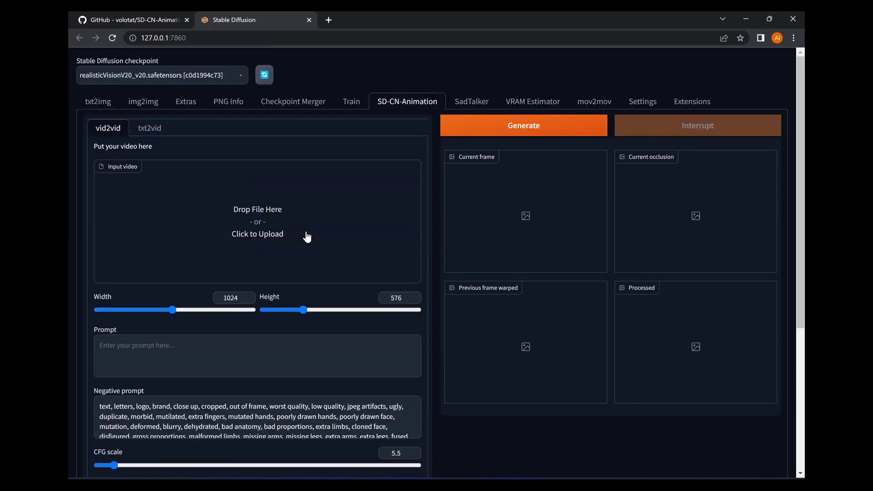
Step: On the txt2vid sub-tab, enter the prompt 'man wearing red suit, walking down the street'
{"action": "left_click", "coordinate": [149, 131]}
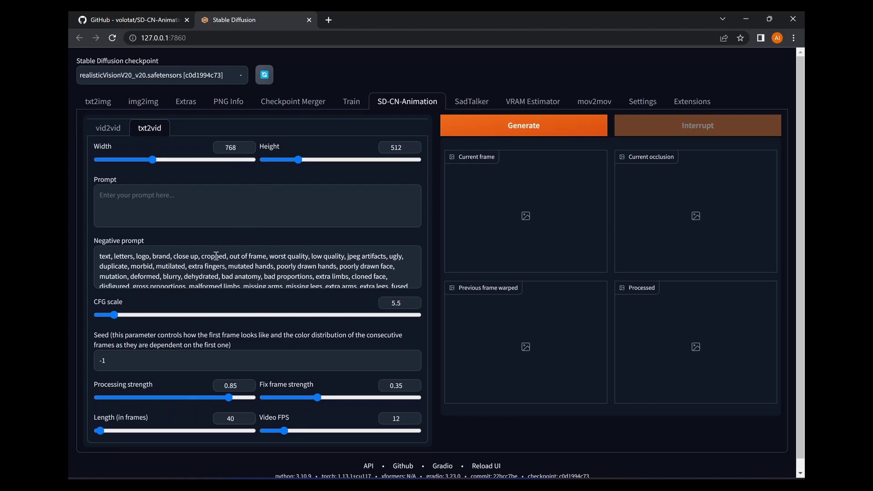
{"action": "scroll", "coordinate": [221, 274], "scroll_direction": "down", "scroll_amount": 1}
{"action": "scroll", "coordinate": [221, 274], "scroll_direction": "up", "scroll_amount": 2}
{"action": "scroll", "coordinate": [226, 263], "scroll_direction": "down", "scroll_amount": 2}
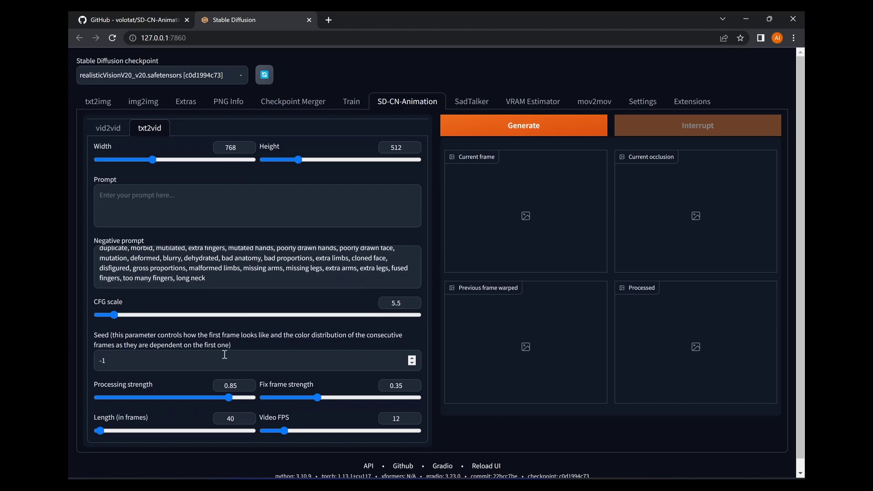
{"action": "left_click", "coordinate": [208, 211]}
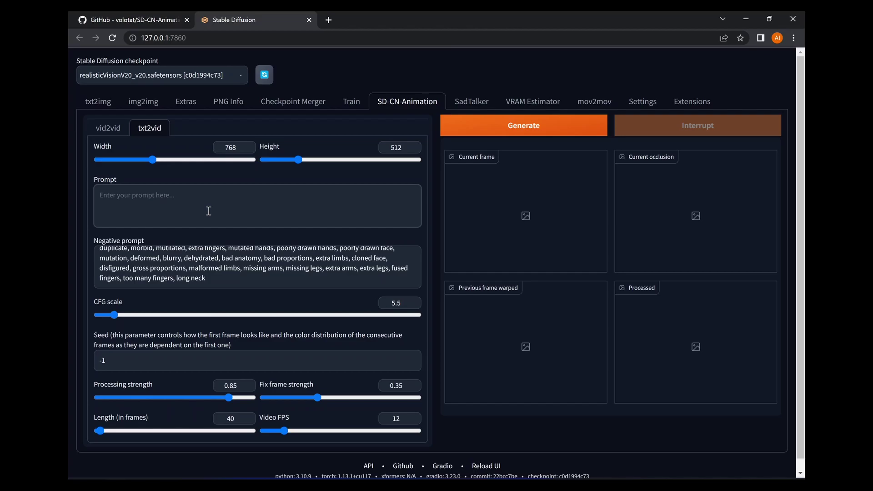
{"action": "type", "text": "man wearing red suit, walking do"}
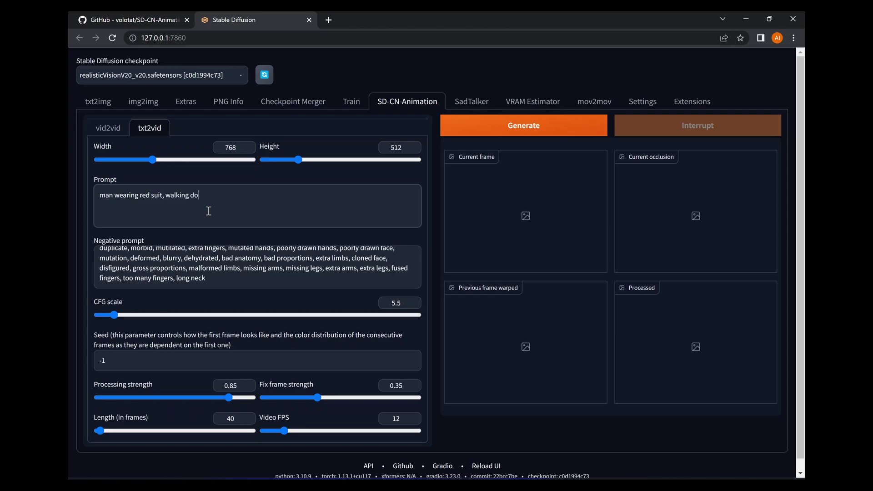
{"action": "type", "text": "wn the street"}
{"action": "scroll", "coordinate": [303, 293], "scroll_direction": "down", "scroll_amount": 1}
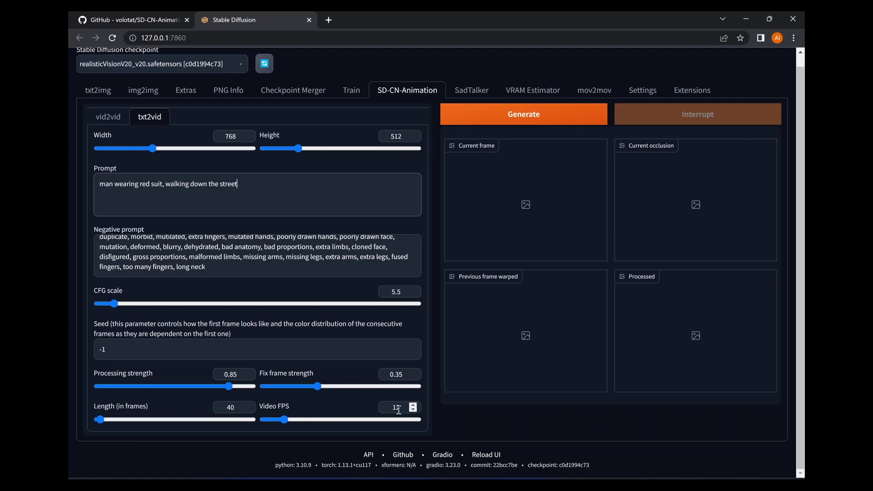
Step: Increase the video length in frames and generate the red-suit walking video
{"action": "left_click", "coordinate": [247, 405]}
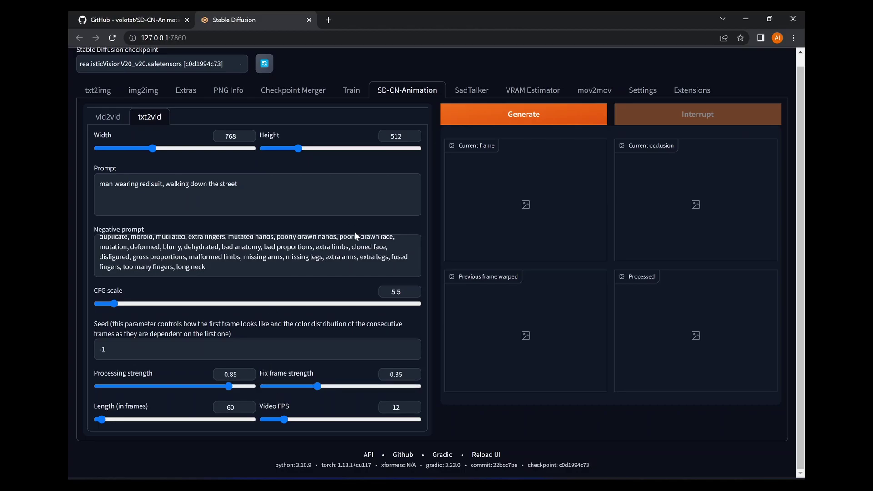
{"action": "left_click", "coordinate": [479, 117]}
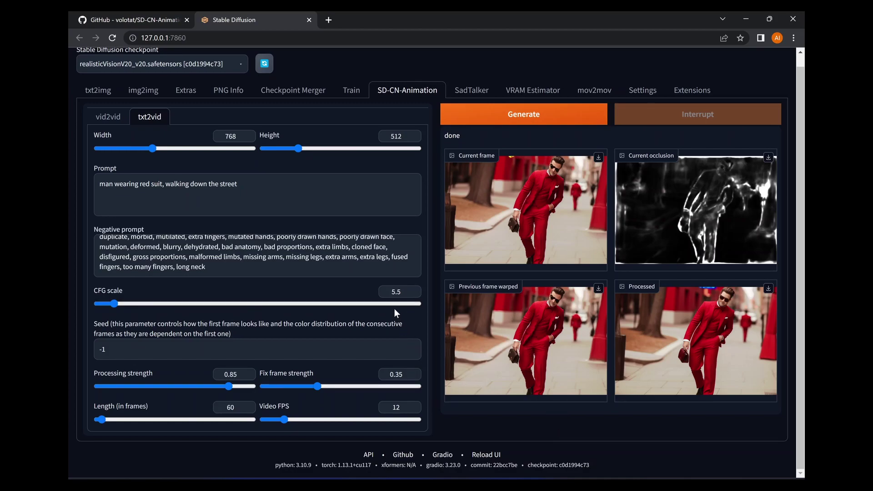
Step: Browse to stable-diffusion-webui\outputs\sd-cn-animation\txt2vid to find the new mp4
{"action": "key", "text": "alt+Tab"}
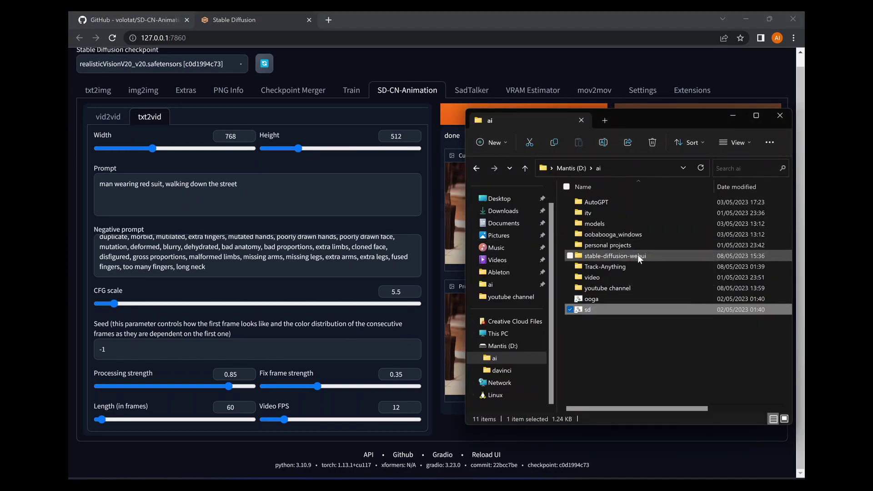
{"action": "double_click", "coordinate": [615, 256]}
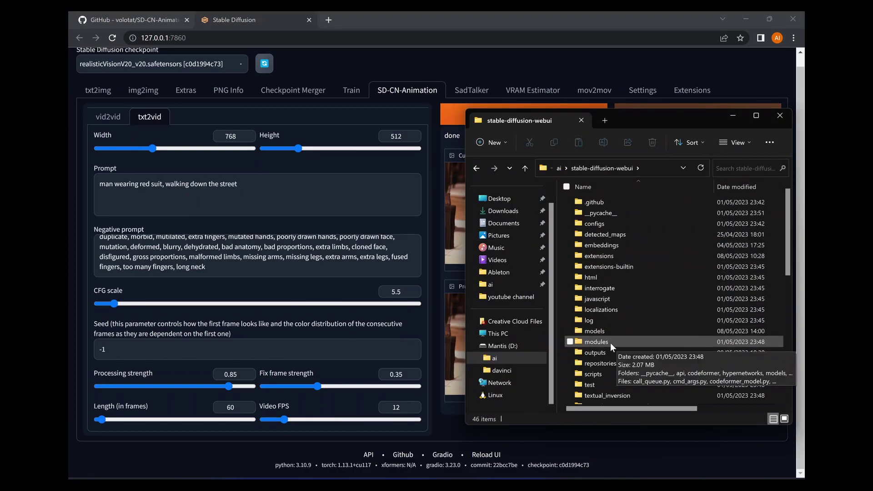
{"action": "double_click", "coordinate": [607, 354]}
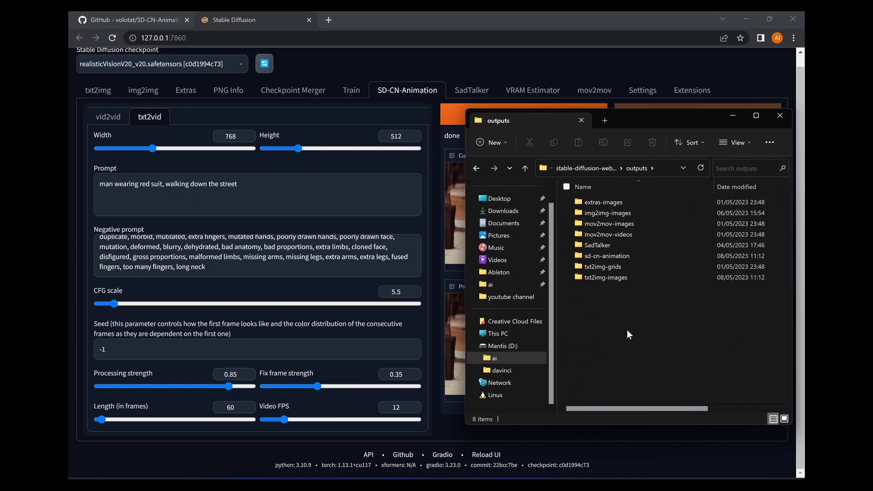
{"action": "double_click", "coordinate": [614, 255]}
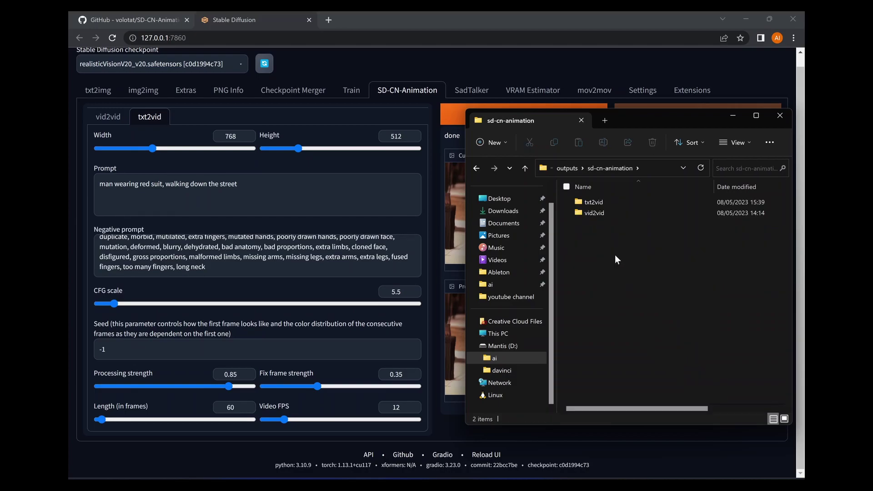
{"action": "double_click", "coordinate": [595, 202]}
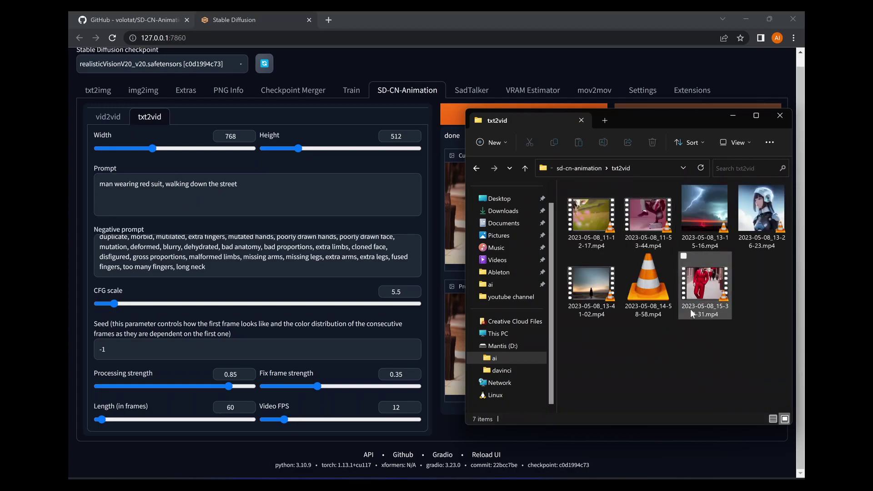
Step: Play the red-suit clip 2023-05-08_15-39-31.mp4 in VLC media player
{"action": "double_click", "coordinate": [702, 284]}
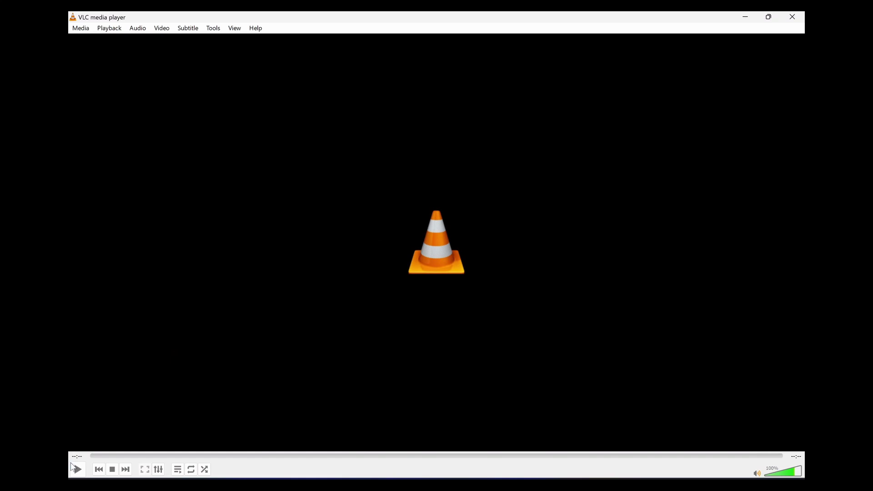
{"action": "left_click", "coordinate": [73, 467]}
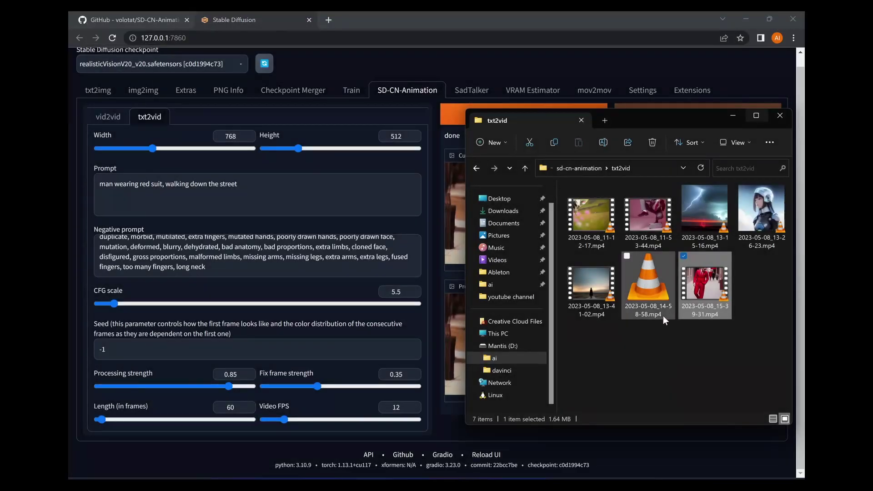
Step: Nudge the Explorer window left, then play the earliest clip and lightning clip 2023-05-08_13-15-16.mp4
{"action": "left_click", "coordinate": [629, 369]}
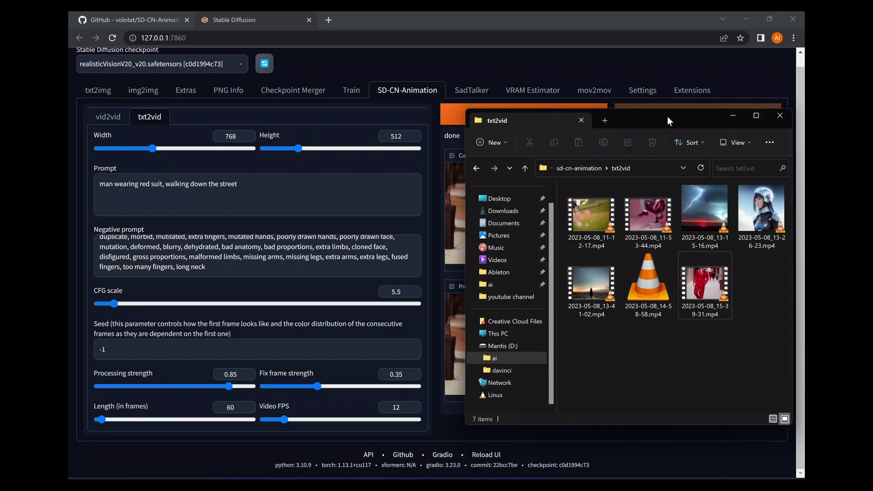
{"action": "left_click_drag", "start_coordinate": [667, 117], "coordinate": [645, 118]}
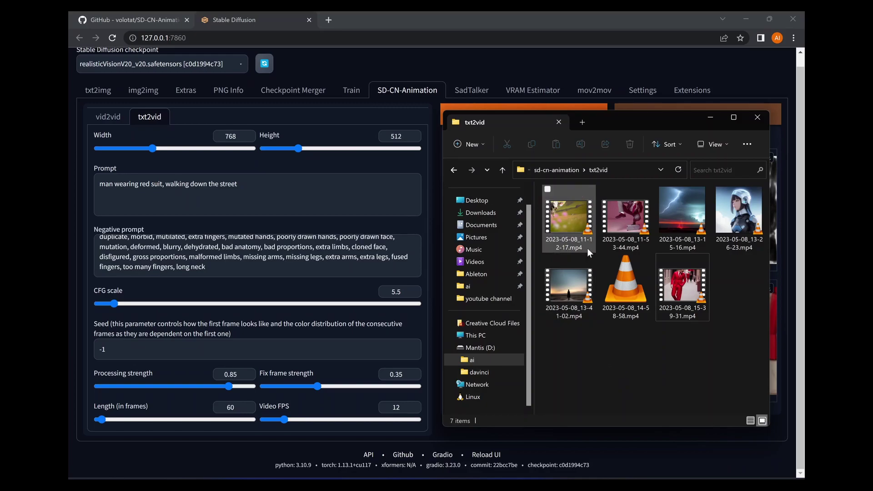
{"action": "double_click", "coordinate": [585, 222]}
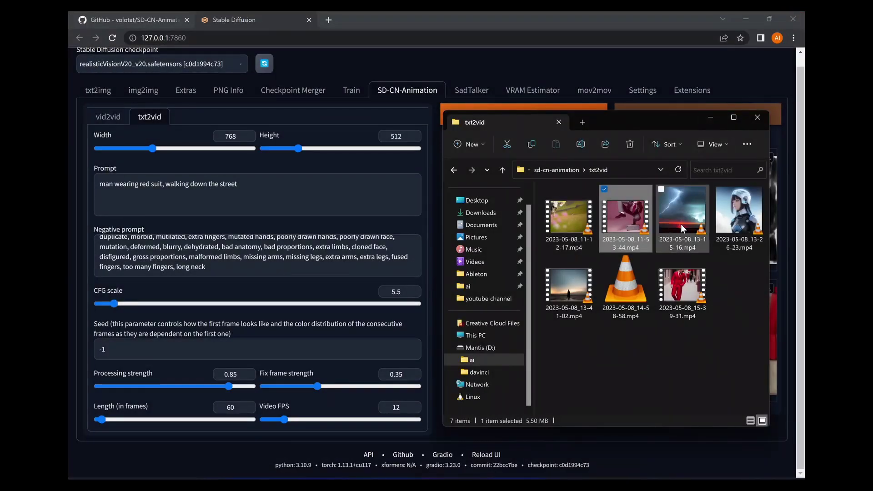
{"action": "double_click", "coordinate": [680, 224]}
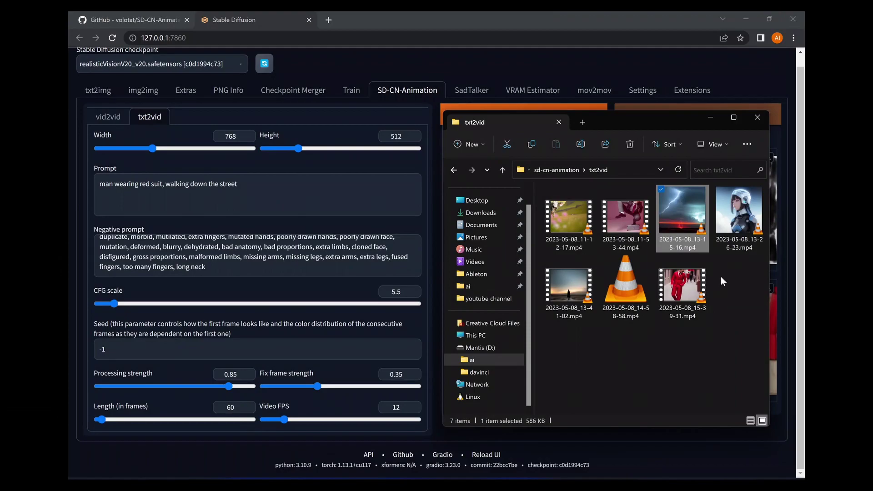
{"action": "left_click", "coordinate": [727, 274]}
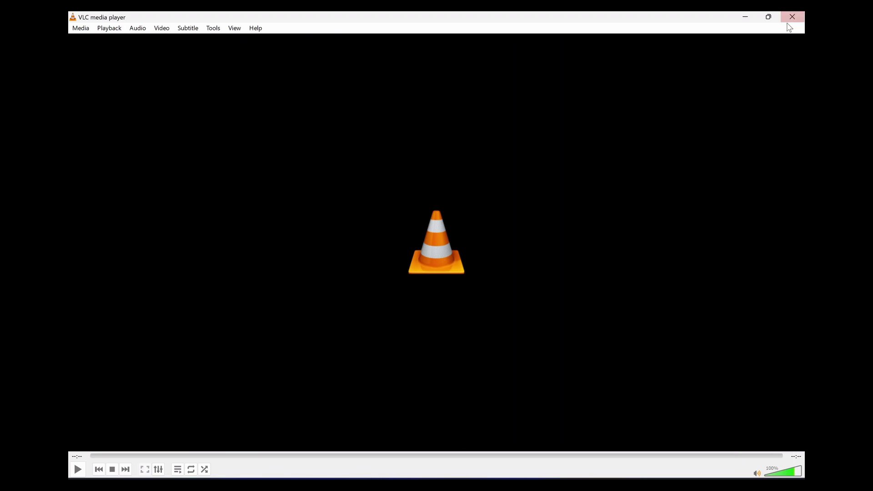
Step: Close VLC, then play the cloaked-figure sunset clip 2023-05-08_13-41-02.mp4
{"action": "left_click", "coordinate": [792, 18]}
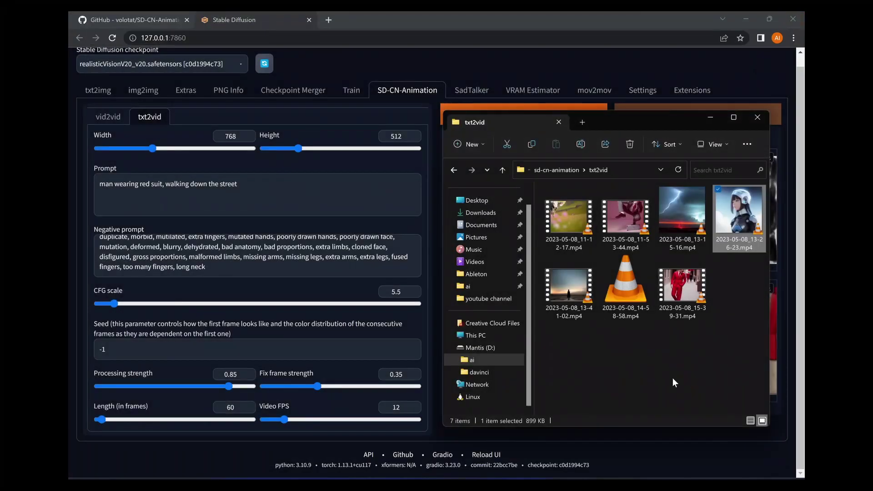
{"action": "double_click", "coordinate": [571, 295]}
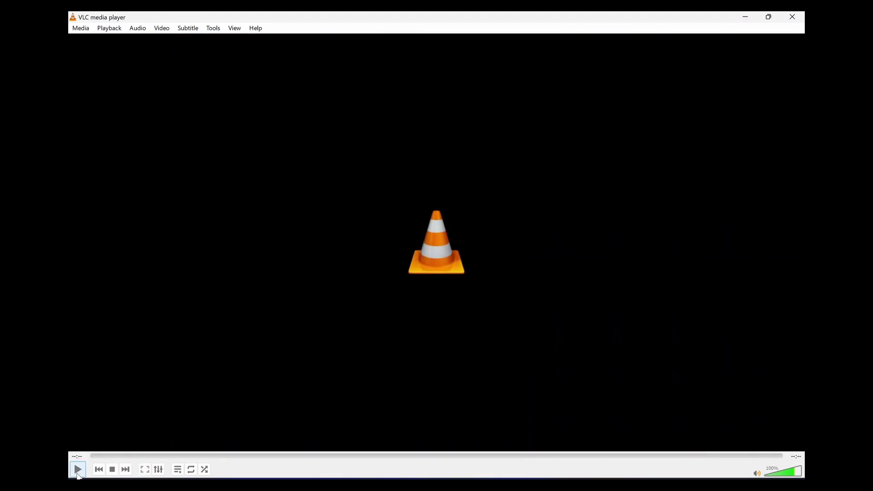
{"action": "left_click", "coordinate": [78, 471]}
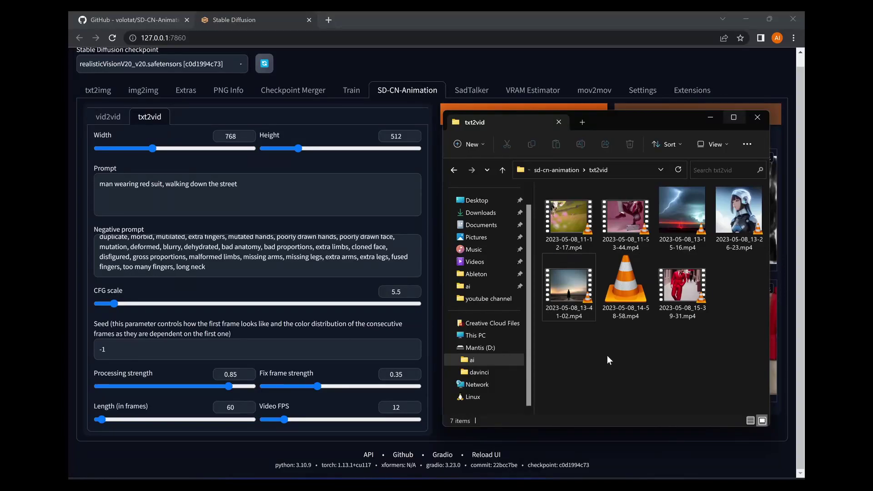
{"action": "left_click", "coordinate": [348, 226]}
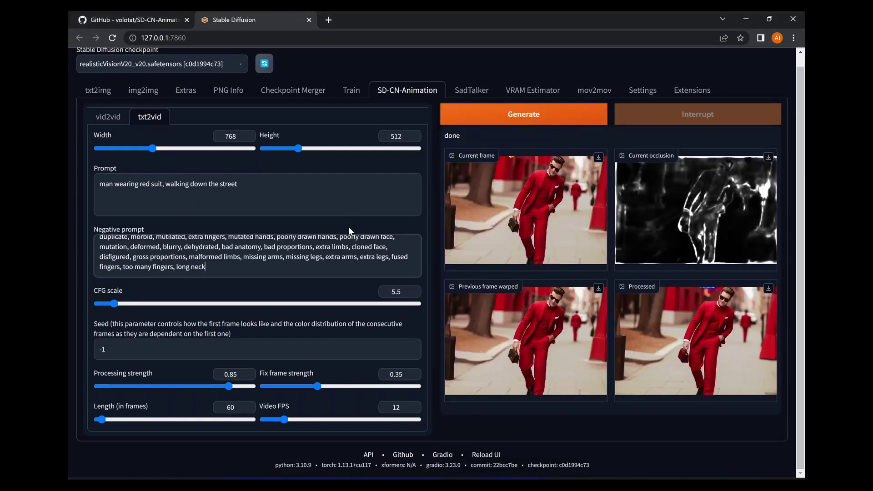
{"action": "scroll", "coordinate": [358, 225], "scroll_direction": "up", "scroll_amount": 1}
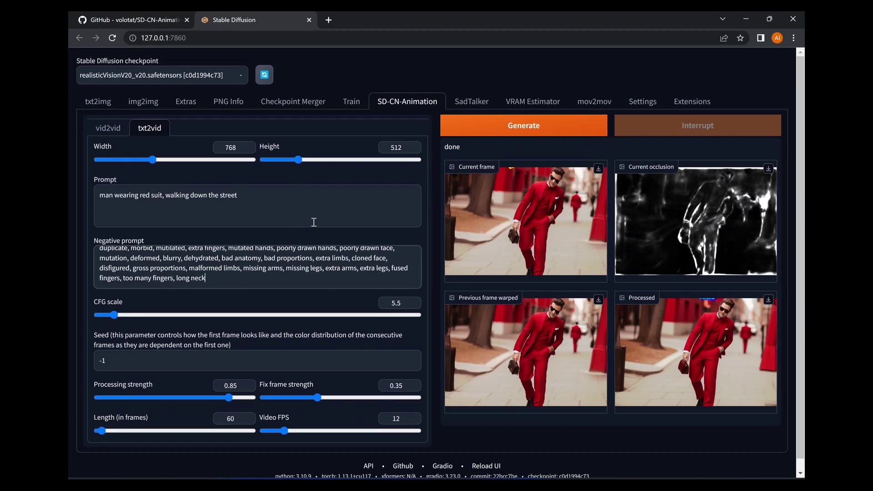
{"action": "left_click", "coordinate": [319, 208]}
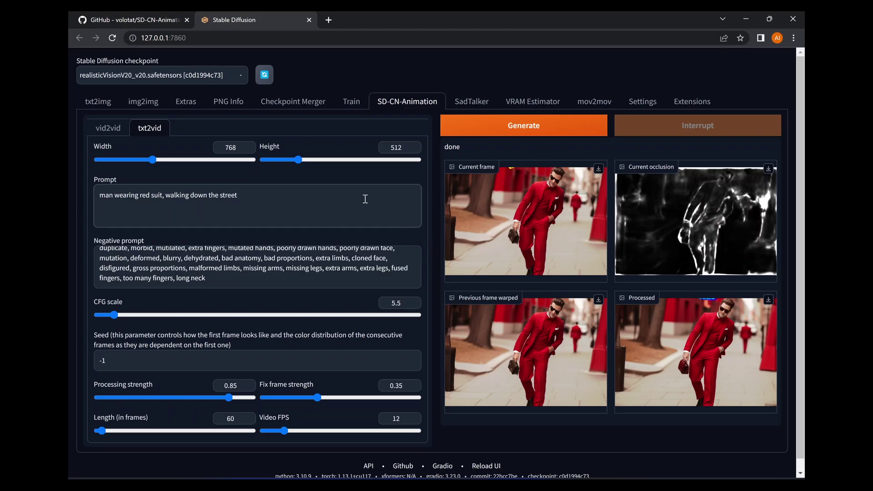
{"action": "left_click", "coordinate": [276, 281]}
{"action": "scroll", "coordinate": [276, 281], "scroll_direction": "up", "scroll_amount": 2}
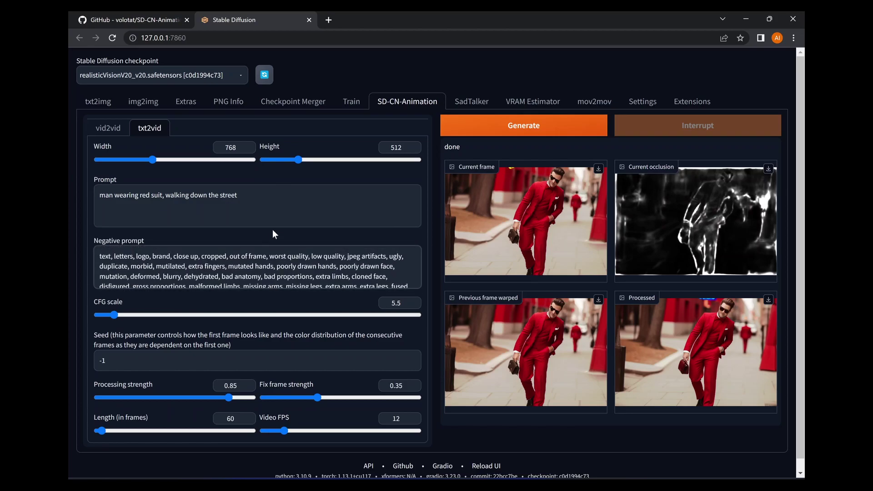
{"action": "left_click", "coordinate": [283, 195]}
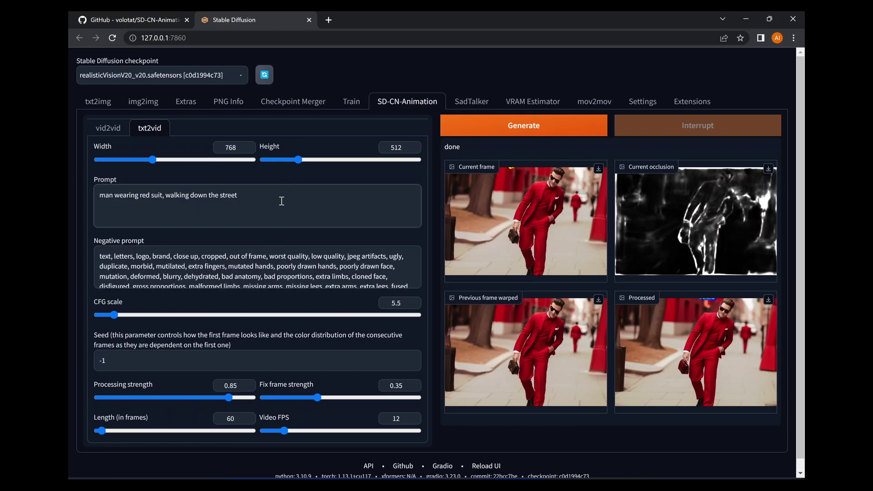